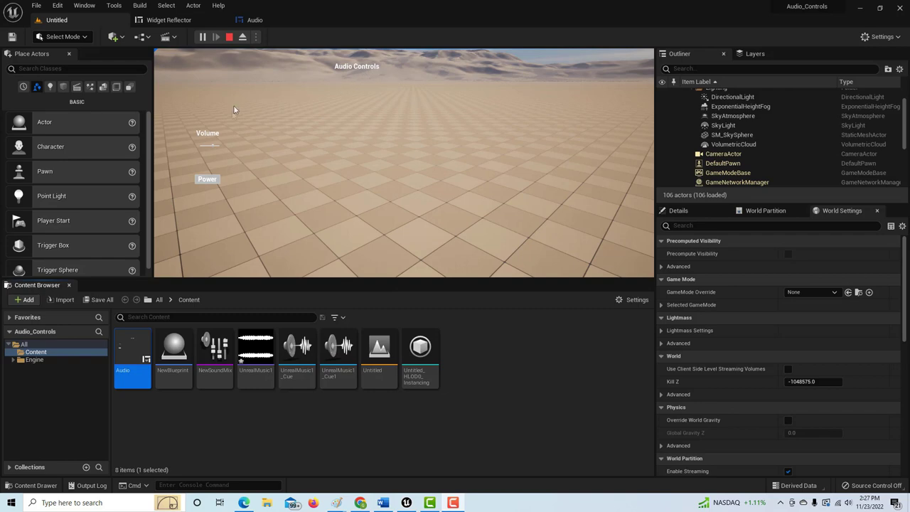
Step: Restart the play-in-editor preview and nudge the music Volume slider down
{"action": "left_click", "coordinate": [229, 38]}
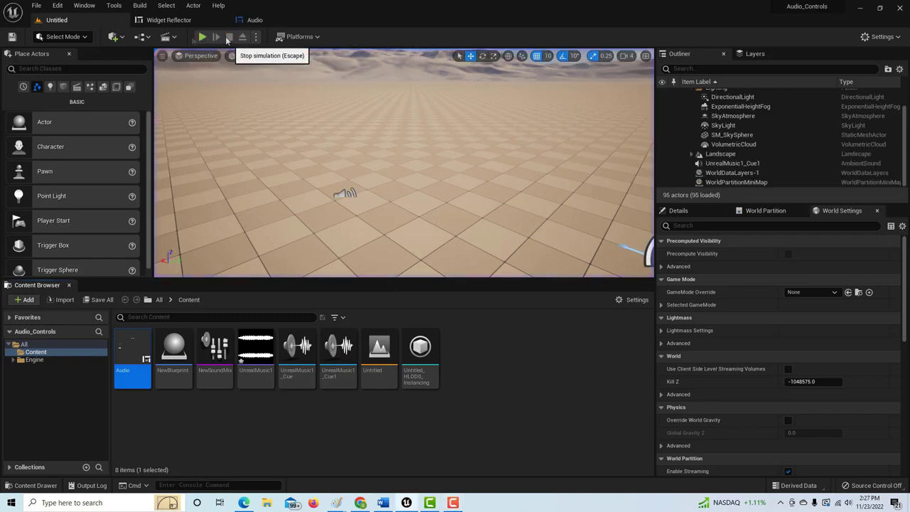
{"action": "left_click", "coordinate": [203, 38]}
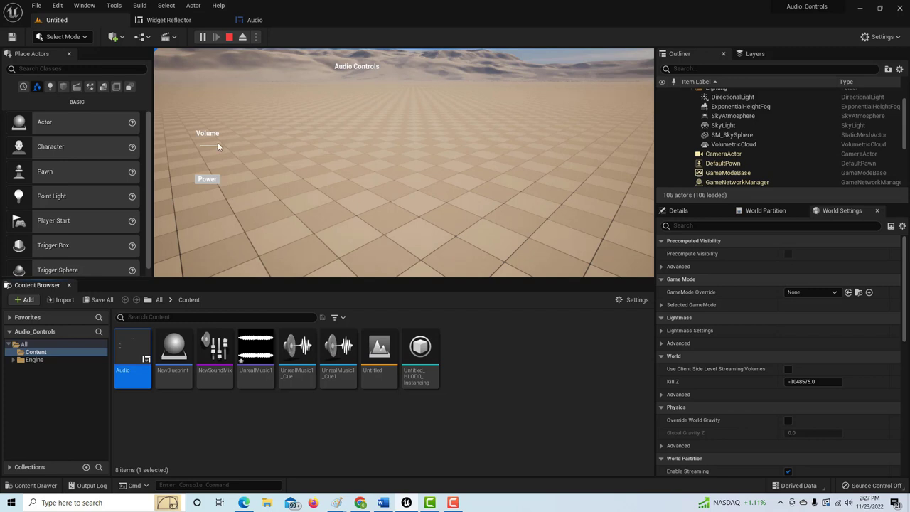
{"action": "mouse_move", "coordinate": [219, 145]}
{"action": "left_mouse_down"}
{"action": "mouse_move", "coordinate": [185, 145]}
{"action": "mouse_move", "coordinate": [211, 146]}
{"action": "left_mouse_up"}
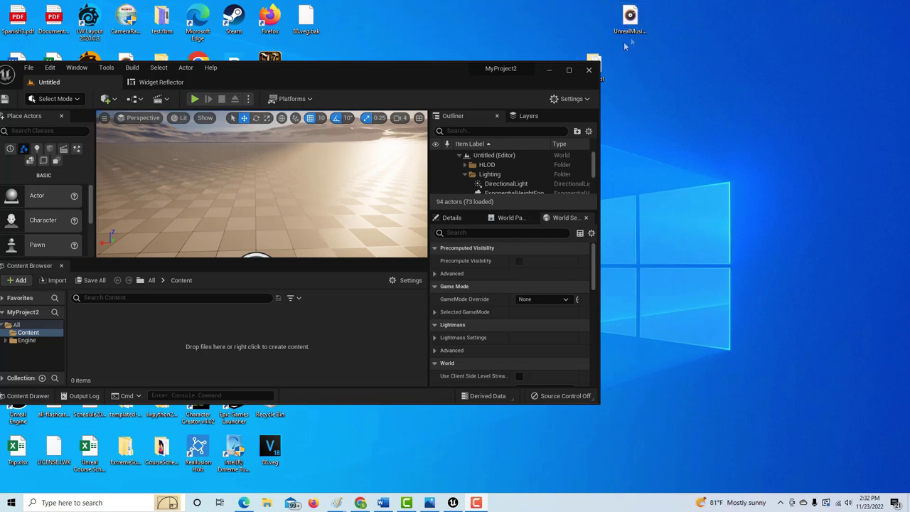
Step: Import the UnrealMusic .wav from the desktop into Content and maximize the editor window
{"action": "left_click_drag", "start_coordinate": [632, 22], "coordinate": [169, 330]}
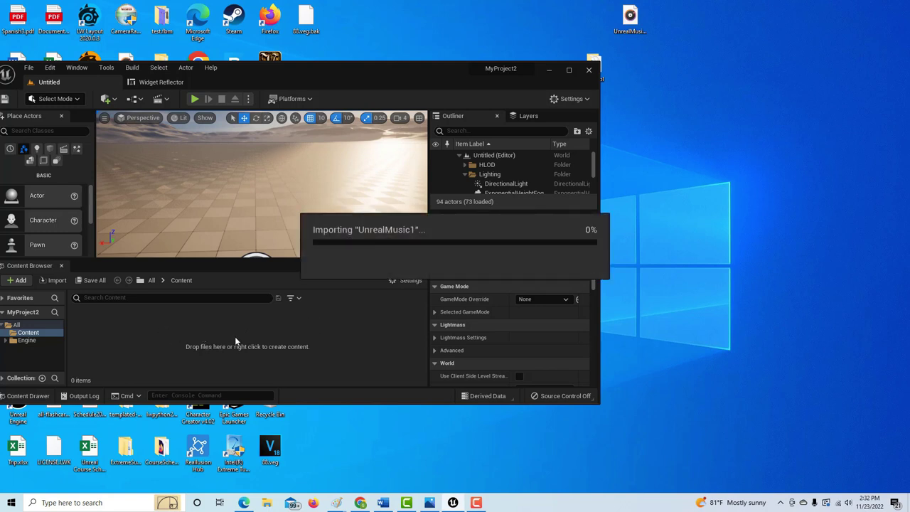
{"action": "left_click", "coordinate": [569, 70]}
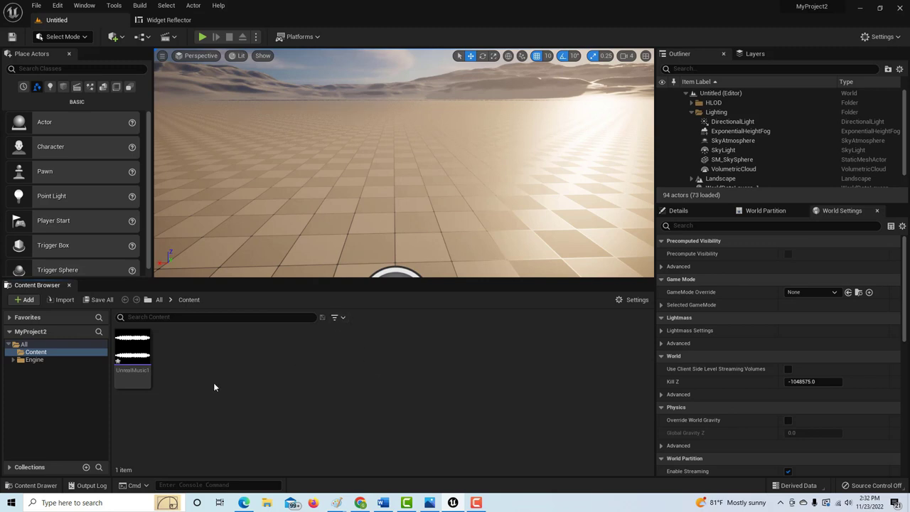
Step: Play and stop a preview of UnrealMusic1, then open its asset context menu
{"action": "mouse_move", "coordinate": [133, 351]}
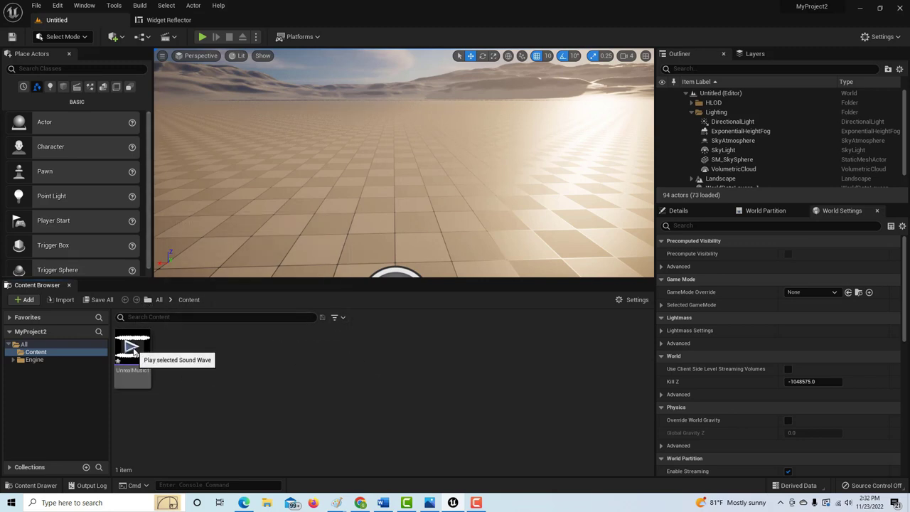
{"action": "left_click", "coordinate": [133, 348]}
{"action": "left_click", "coordinate": [133, 348]}
{"action": "mouse_move", "coordinate": [146, 370]}
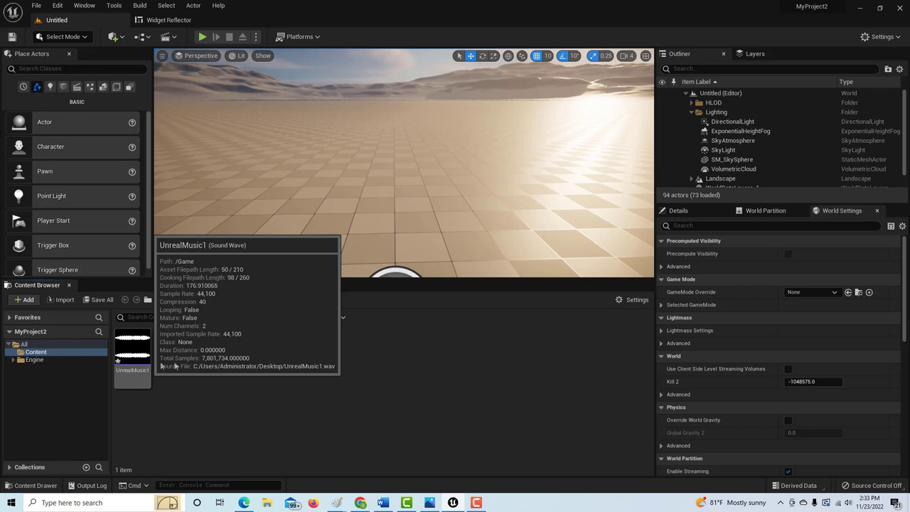
{"action": "mouse_move", "coordinate": [139, 353]}
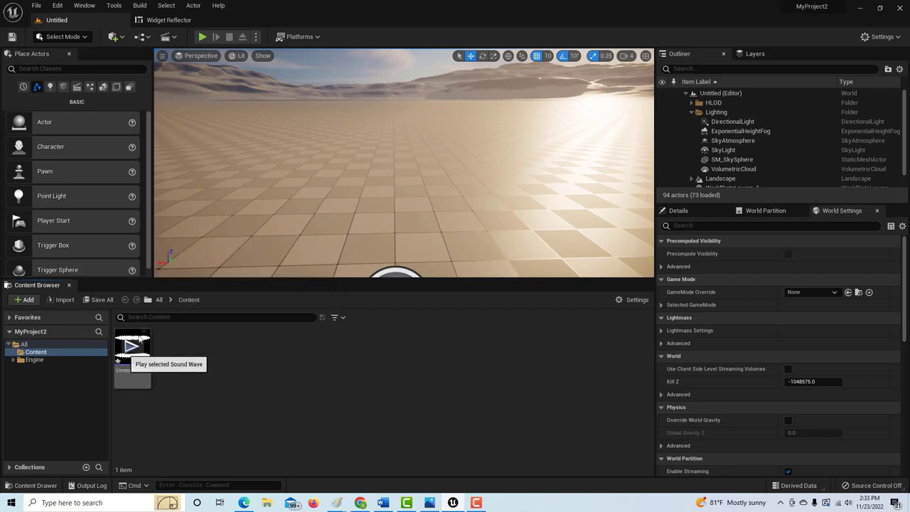
{"action": "right_click", "coordinate": [140, 357]}
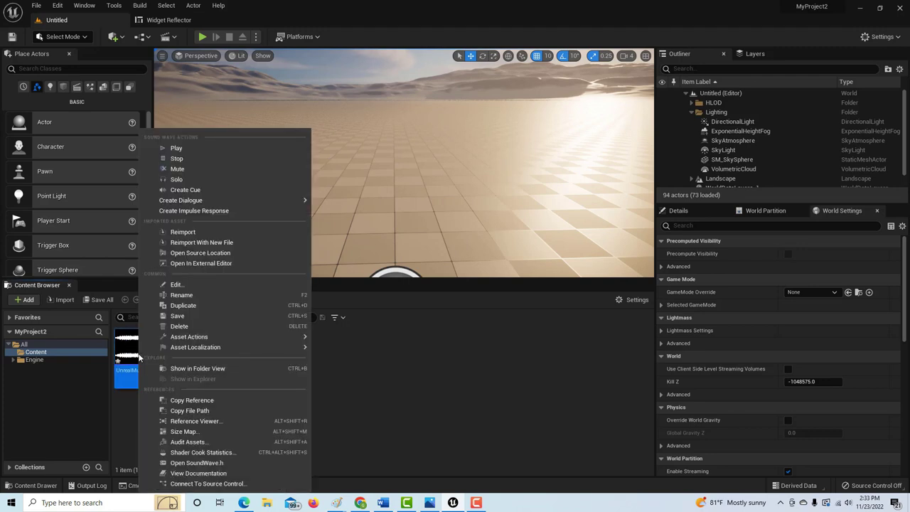
Step: Create UnrealMusic1_Cue from the music and open it docked in the main window
{"action": "left_click", "coordinate": [201, 190]}
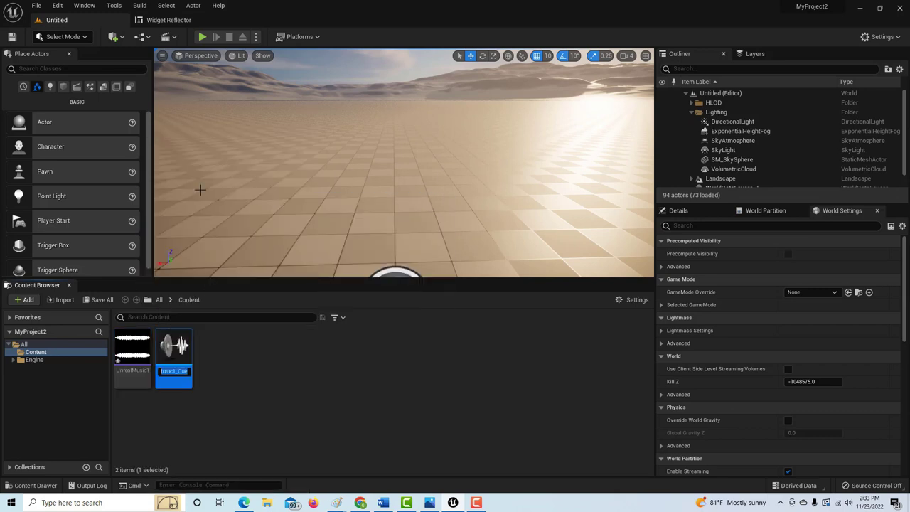
{"action": "key", "text": "Return"}
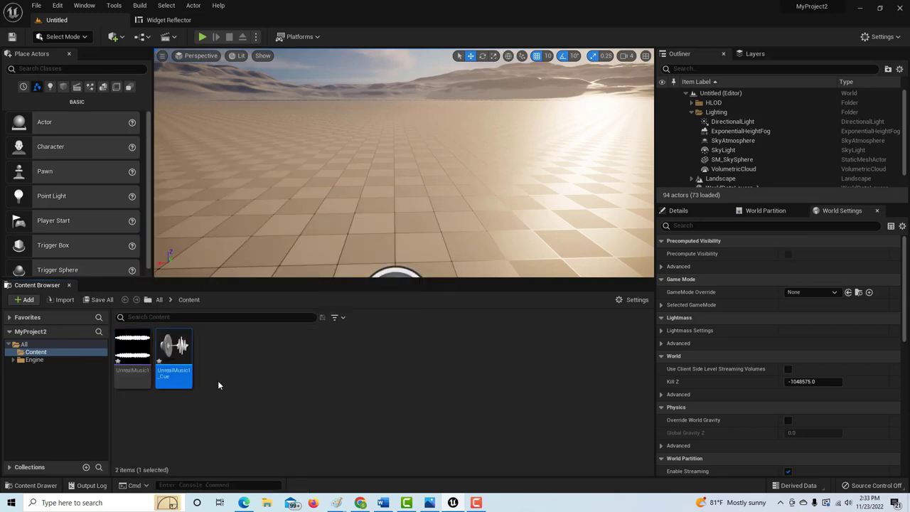
{"action": "double_click", "coordinate": [180, 377]}
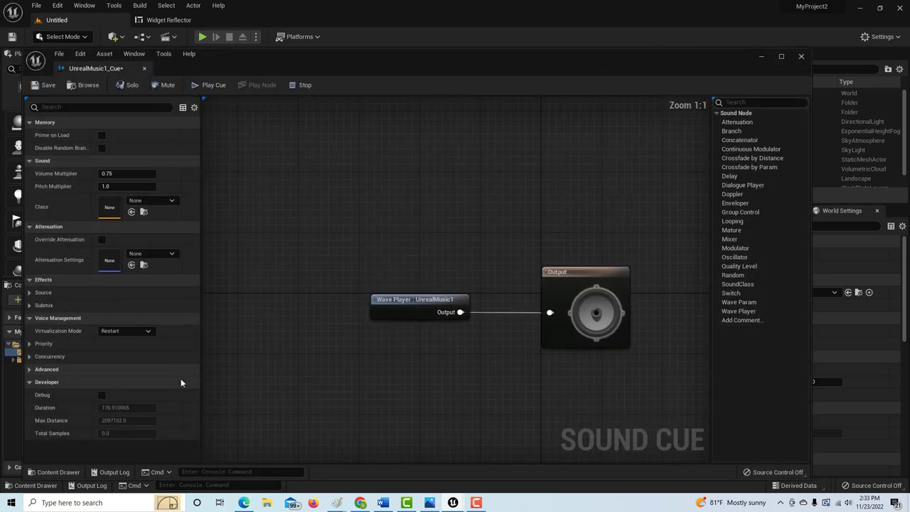
{"action": "left_click_drag", "start_coordinate": [139, 73], "coordinate": [181, 21]}
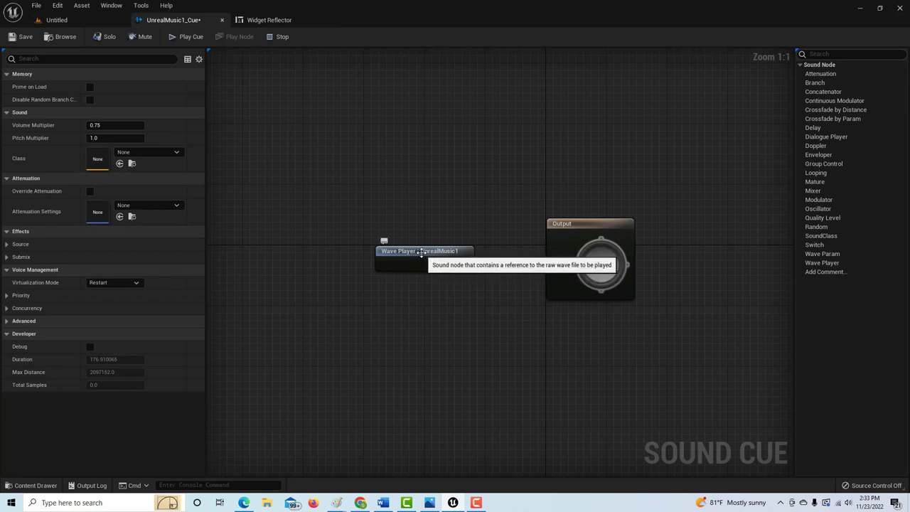
{"action": "left_click_drag", "start_coordinate": [422, 254], "coordinate": [388, 256]}
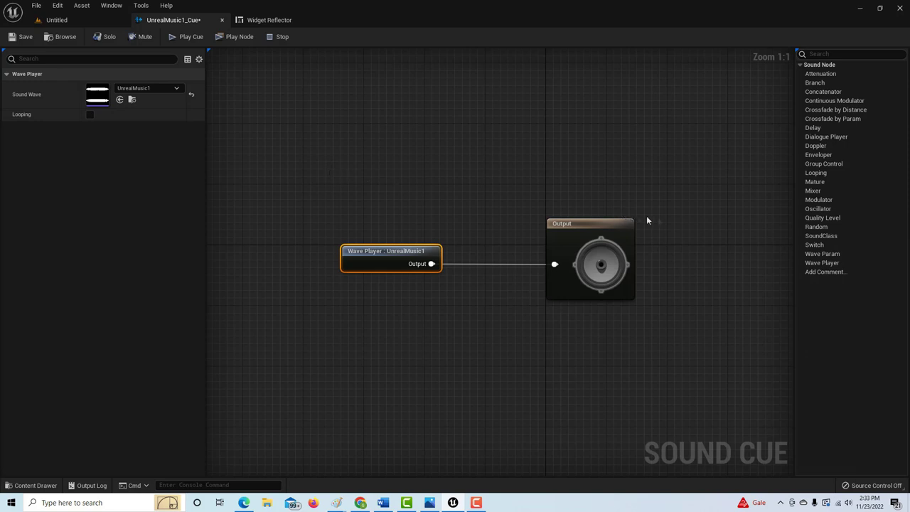
Step: Wire a Looping node between Wave Player and Output, then save and close UnrealMusic1_Cue
{"action": "left_click", "coordinate": [822, 176]}
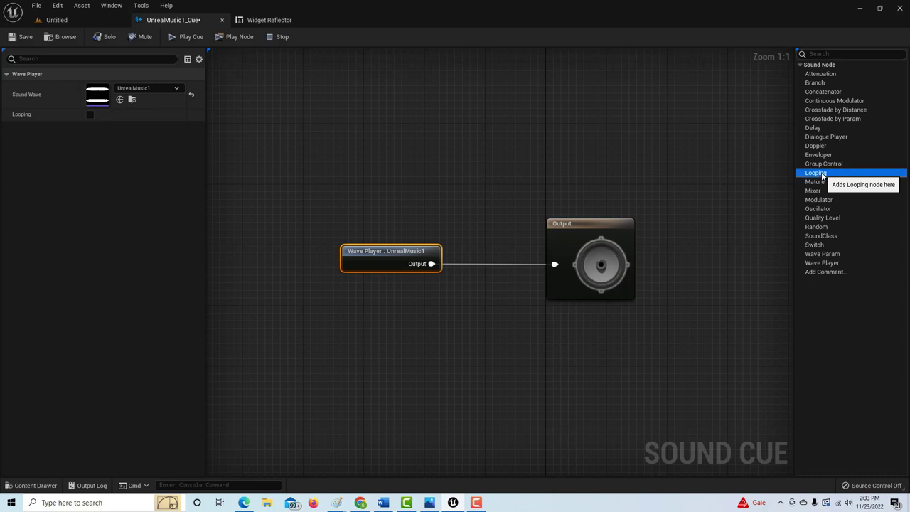
{"action": "left_click_drag", "start_coordinate": [823, 176], "coordinate": [466, 152]}
{"action": "left_click_drag", "start_coordinate": [432, 264], "coordinate": [555, 265]}
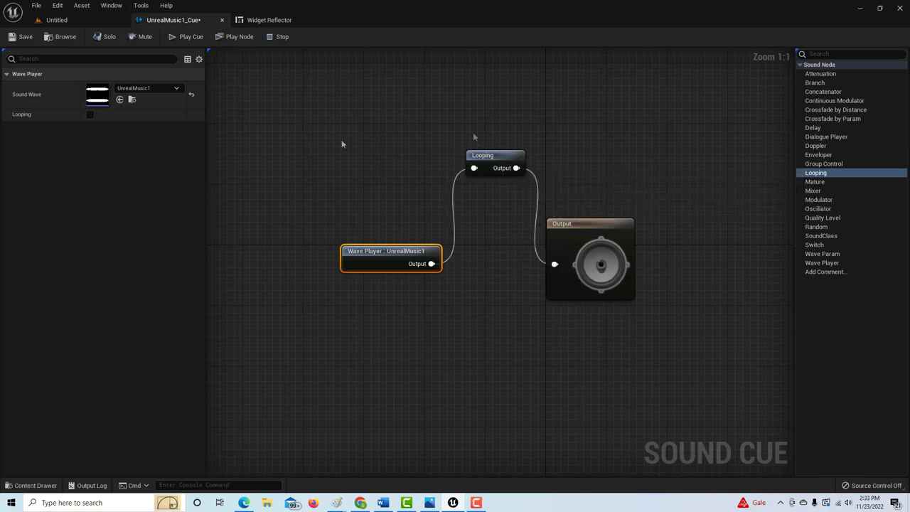
{"action": "left_click", "coordinate": [491, 155]}
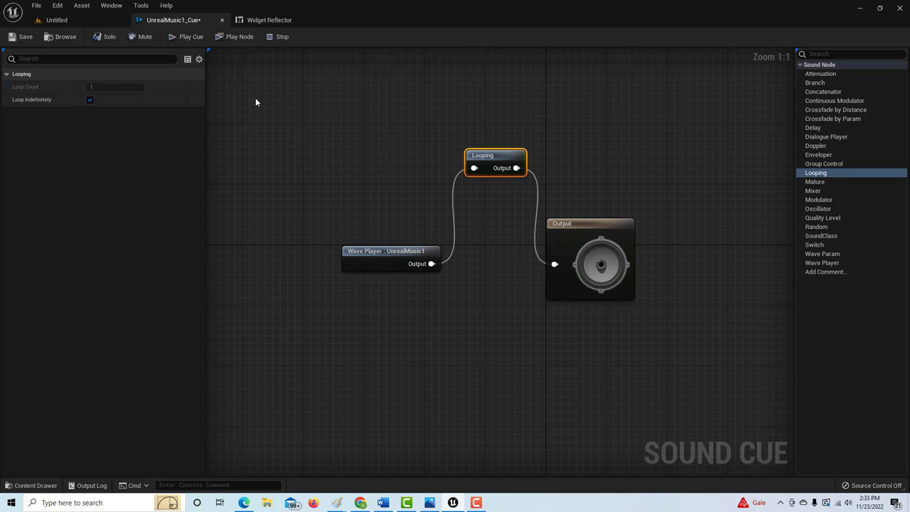
{"action": "left_click", "coordinate": [21, 36]}
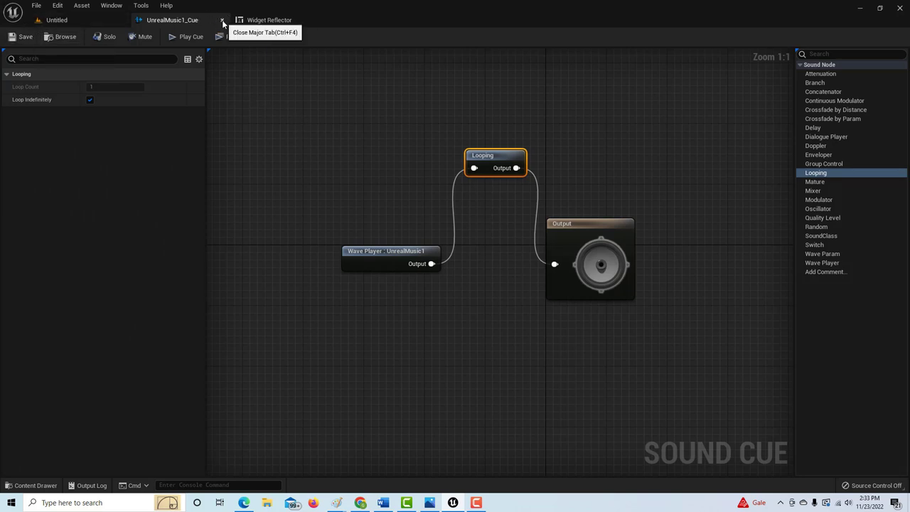
{"action": "left_click", "coordinate": [222, 22]}
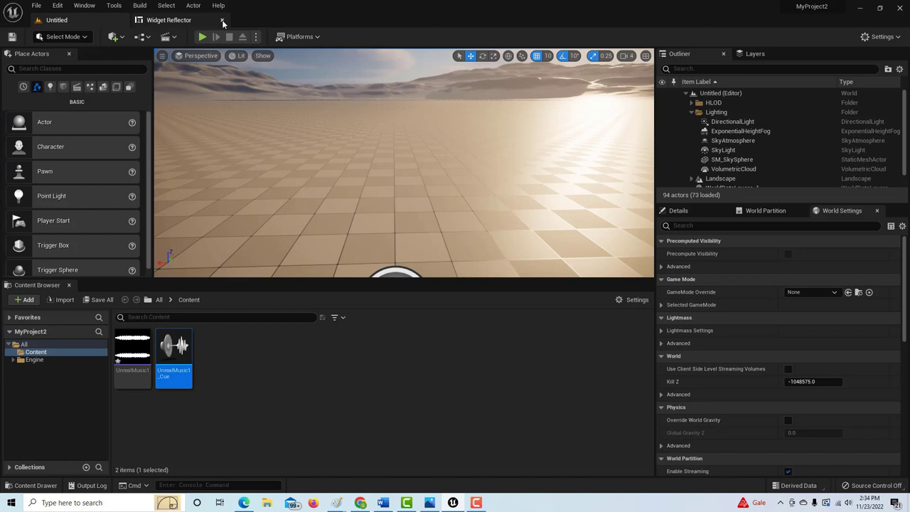
Step: Create a Sound Class Mix named NewSoundMix in Content and open it
{"action": "right_click", "coordinate": [271, 364]}
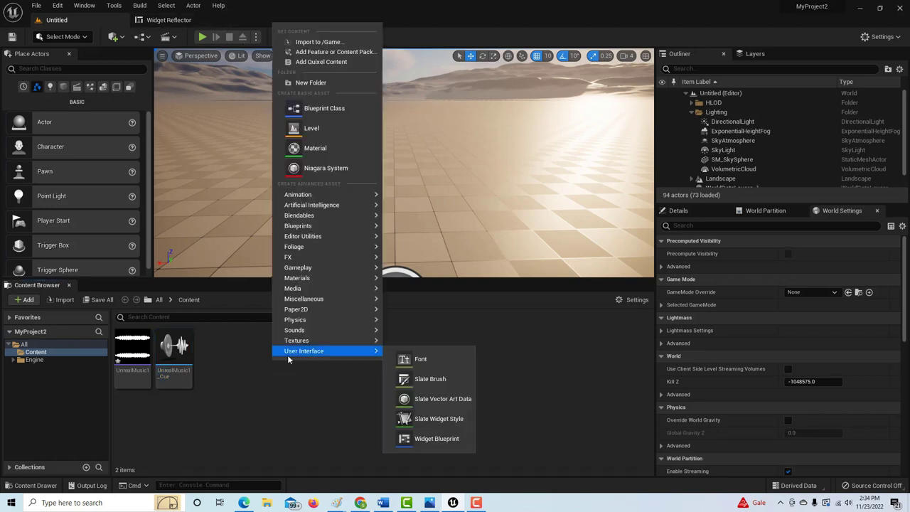
{"action": "mouse_move", "coordinate": [309, 333]}
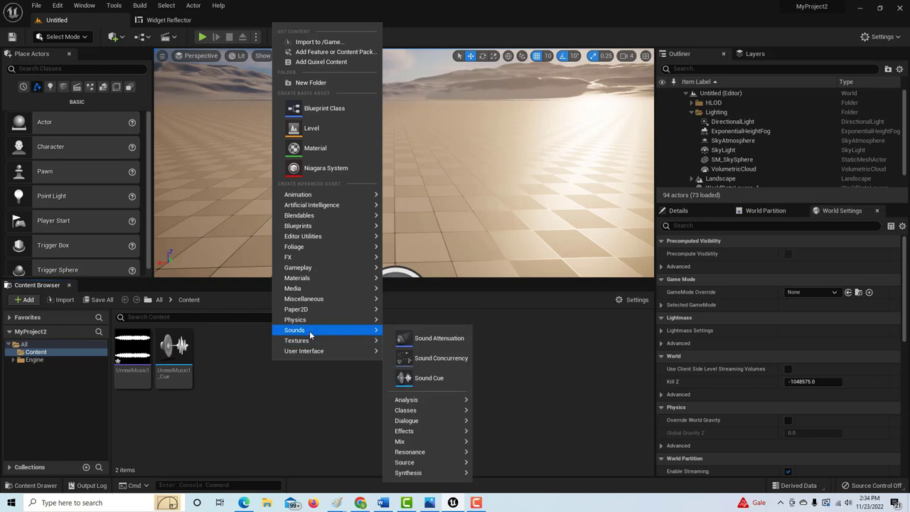
{"action": "mouse_move", "coordinate": [441, 414]}
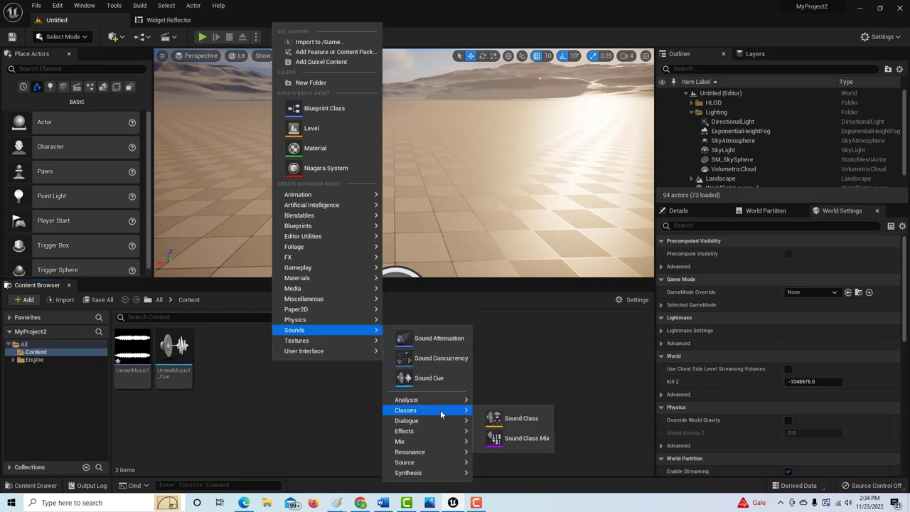
{"action": "left_click", "coordinate": [530, 439]}
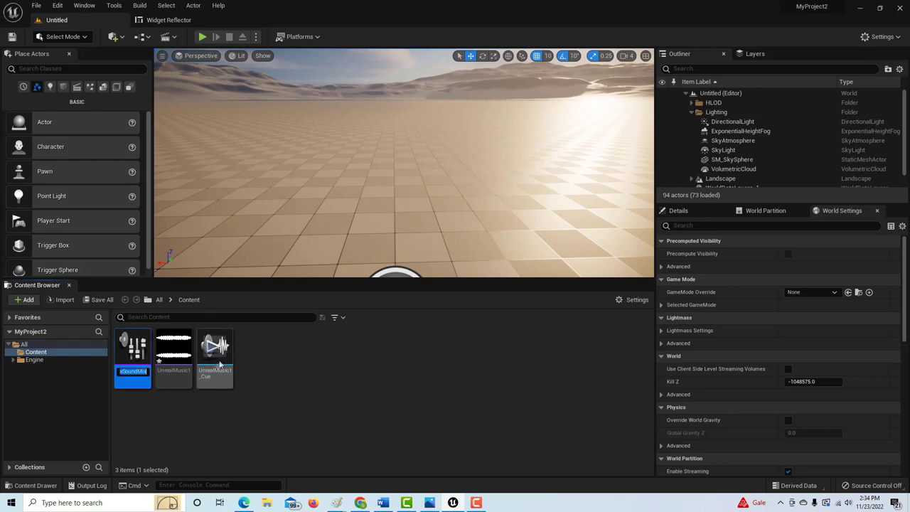
{"action": "double_click", "coordinate": [133, 350]}
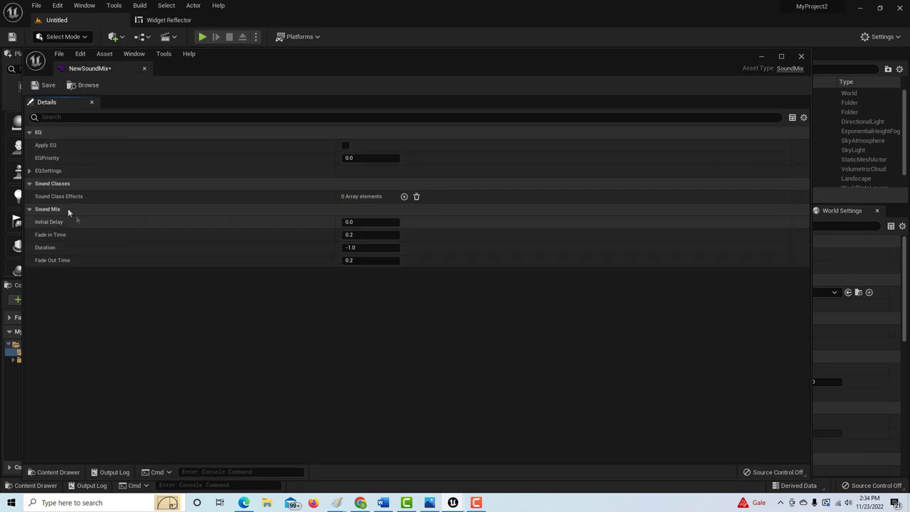
Step: Add a Sound Class Effect using the Master class to NewSoundMix, save, and close it
{"action": "left_click", "coordinate": [405, 197]}
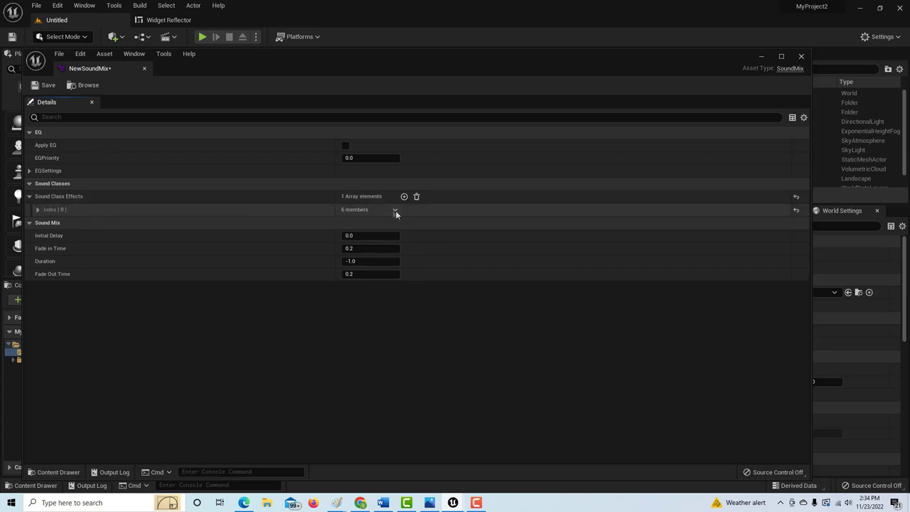
{"action": "left_click", "coordinate": [38, 210]}
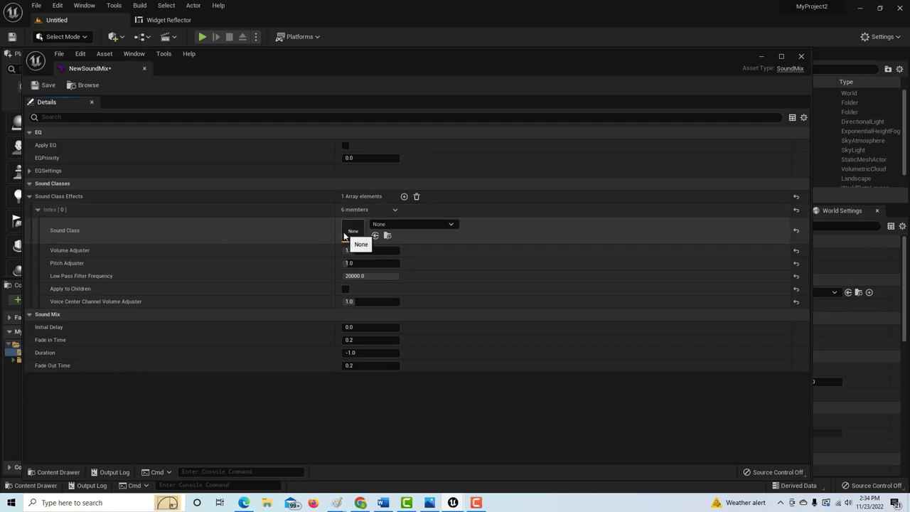
{"action": "left_click", "coordinate": [450, 225]}
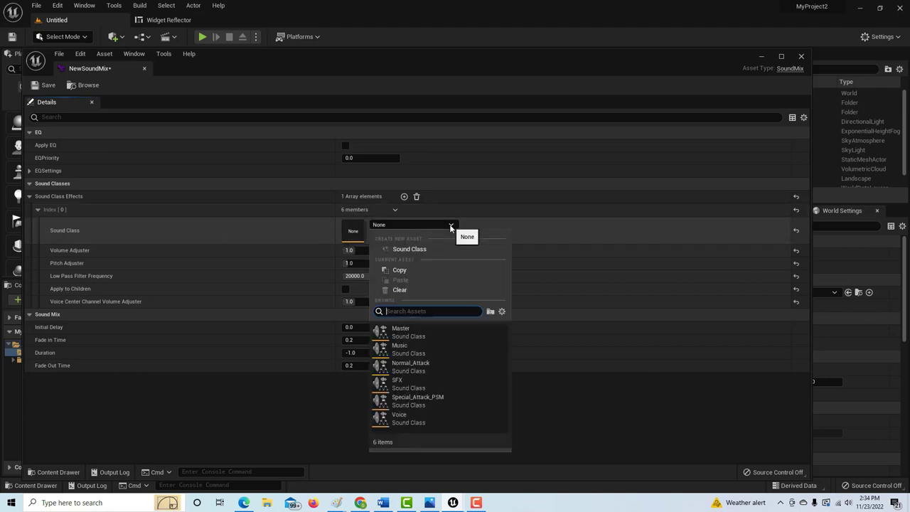
{"action": "left_click", "coordinate": [433, 334]}
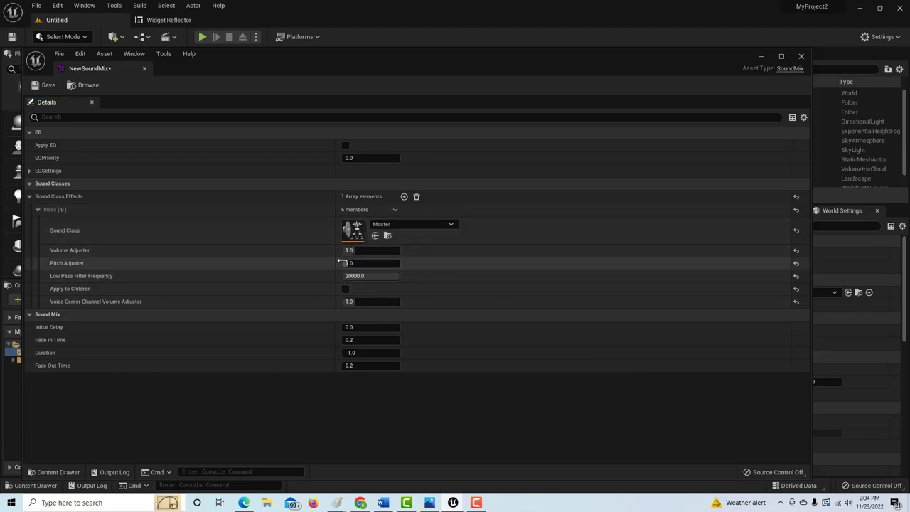
{"action": "left_click", "coordinate": [45, 88]}
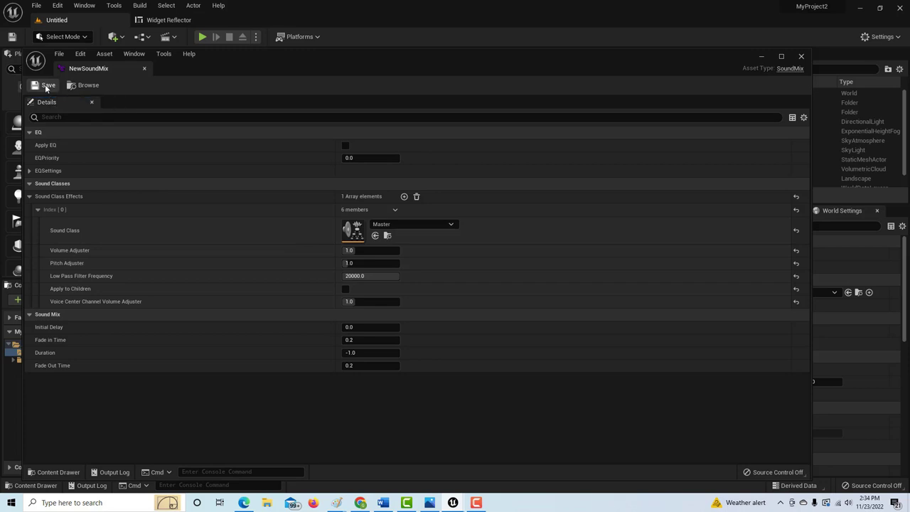
{"action": "left_click", "coordinate": [144, 69]}
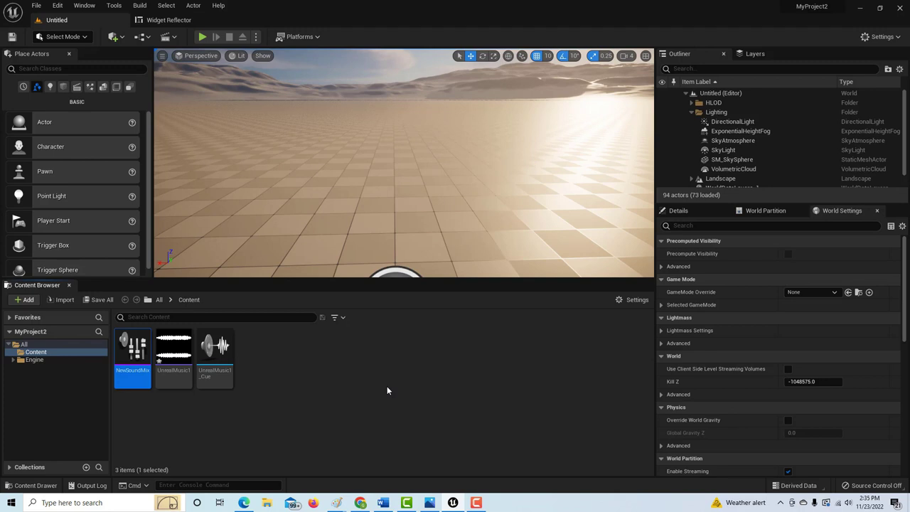
Step: Create a User Widget blueprint named AudioDisplay and open it in the designer
{"action": "right_click", "coordinate": [315, 347]}
{"action": "mouse_move", "coordinate": [345, 339]}
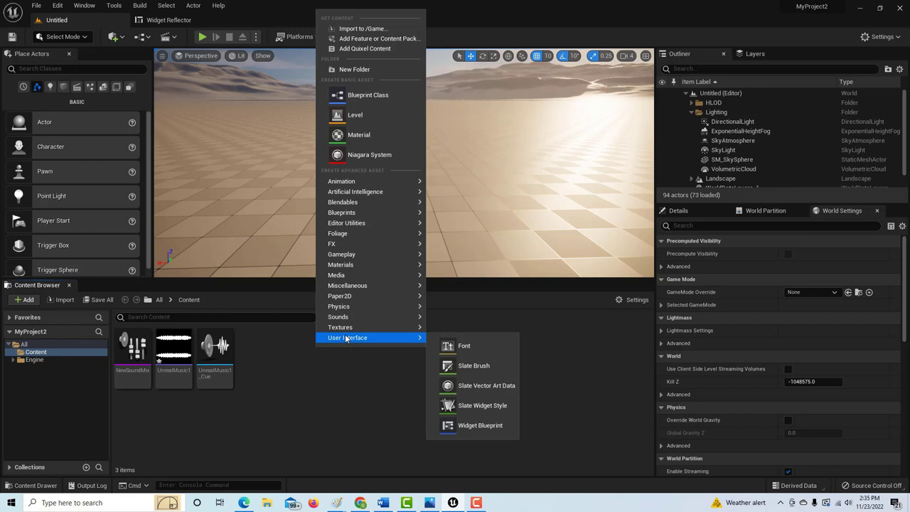
{"action": "left_click", "coordinate": [493, 426]}
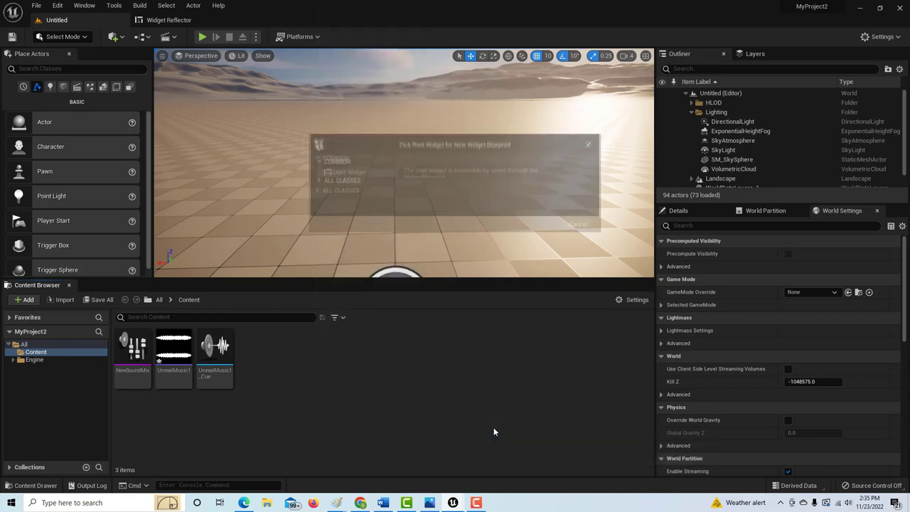
{"action": "left_click", "coordinate": [359, 173]}
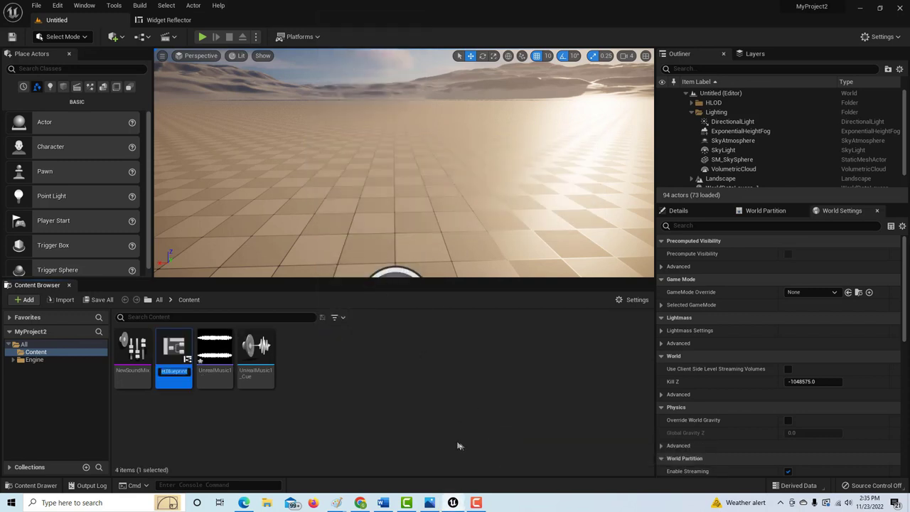
{"action": "type", "text": "A"}
{"action": "type", "text": "udioDisplay"}
{"action": "key", "text": "Return"}
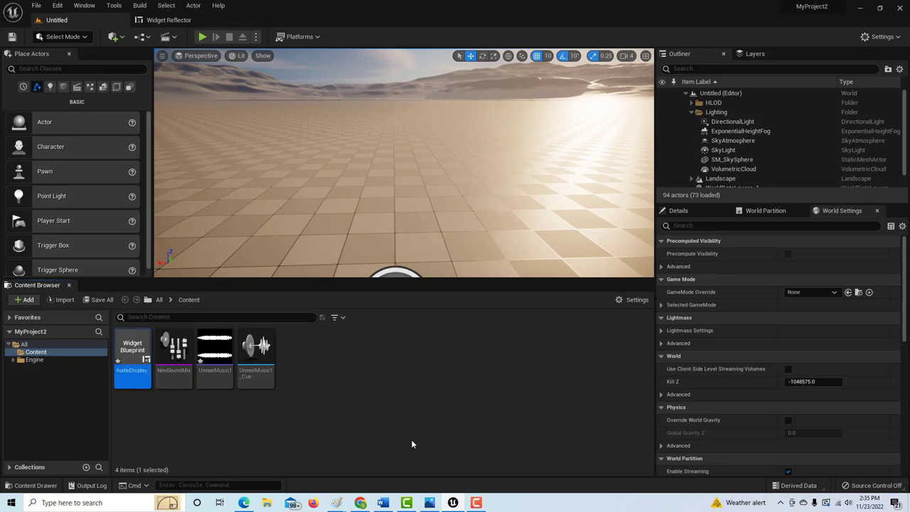
{"action": "double_click", "coordinate": [132, 354]}
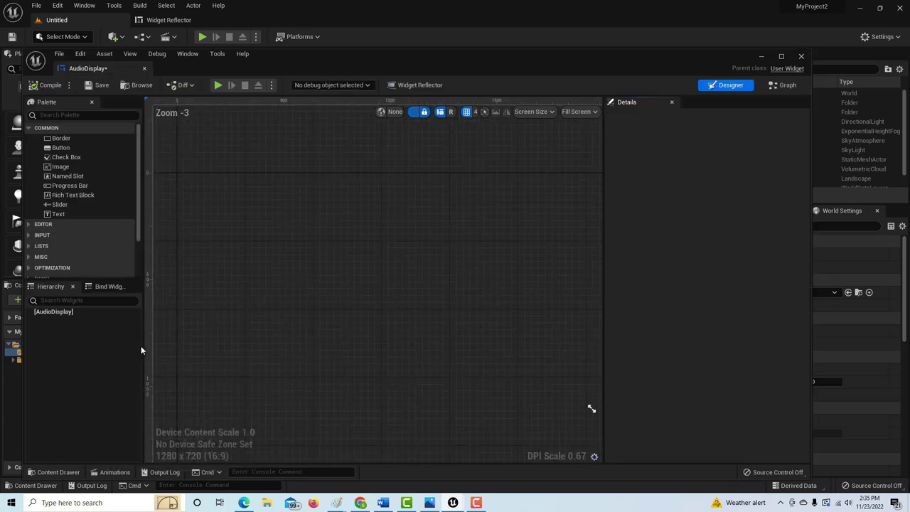
Step: Dock the AudioDisplay editor and add a Canvas Panel from the palette
{"action": "left_click_drag", "start_coordinate": [123, 74], "coordinate": [313, 19]}
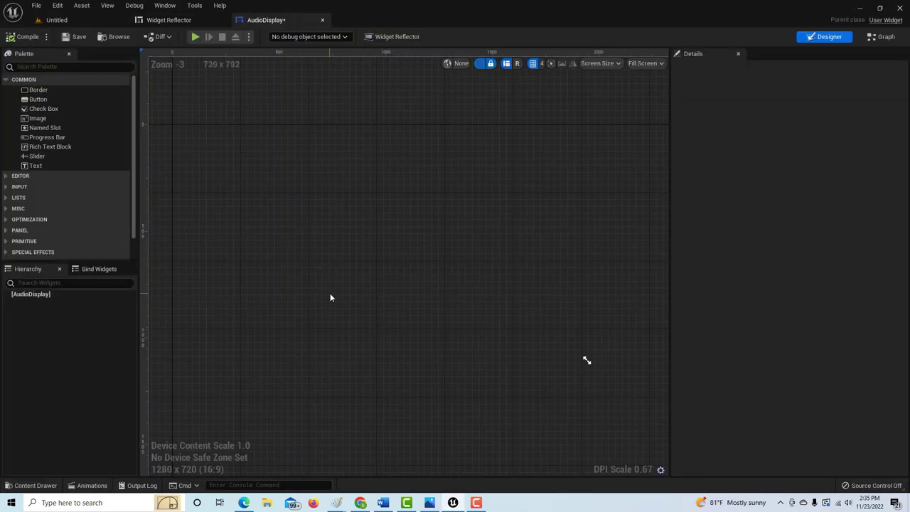
{"action": "left_click", "coordinate": [39, 66]}
{"action": "type", "text": "canvas"}
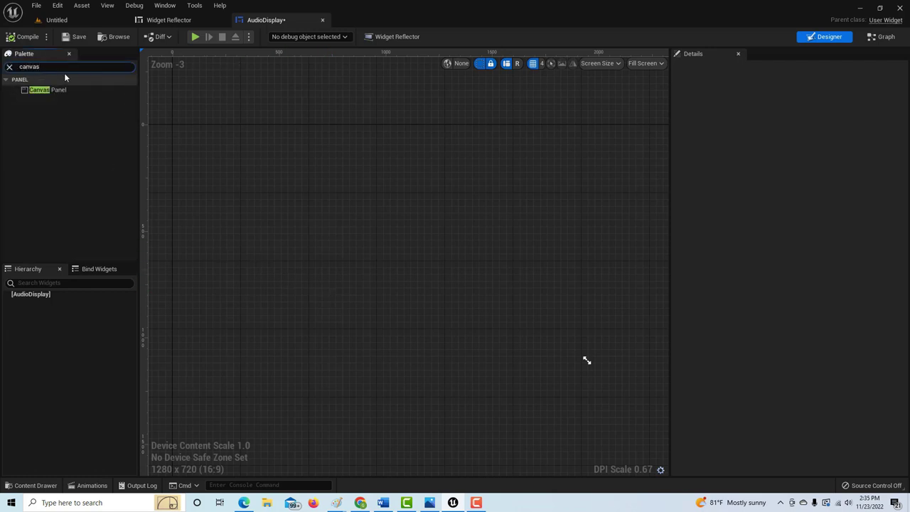
{"action": "left_click_drag", "start_coordinate": [44, 89], "coordinate": [257, 153]}
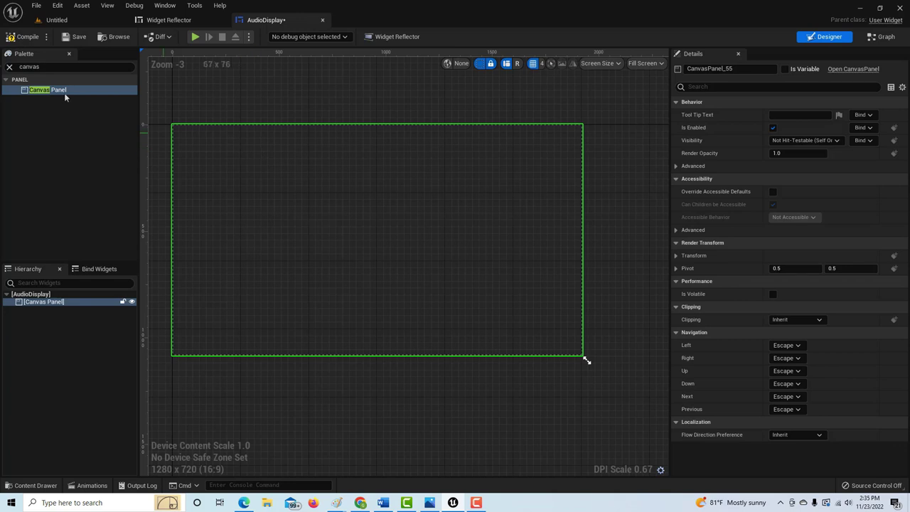
Step: Place a Text block on the canvas reading 'Audio Controls'
{"action": "double_click", "coordinate": [32, 66]}
{"action": "type", "text": "text"}
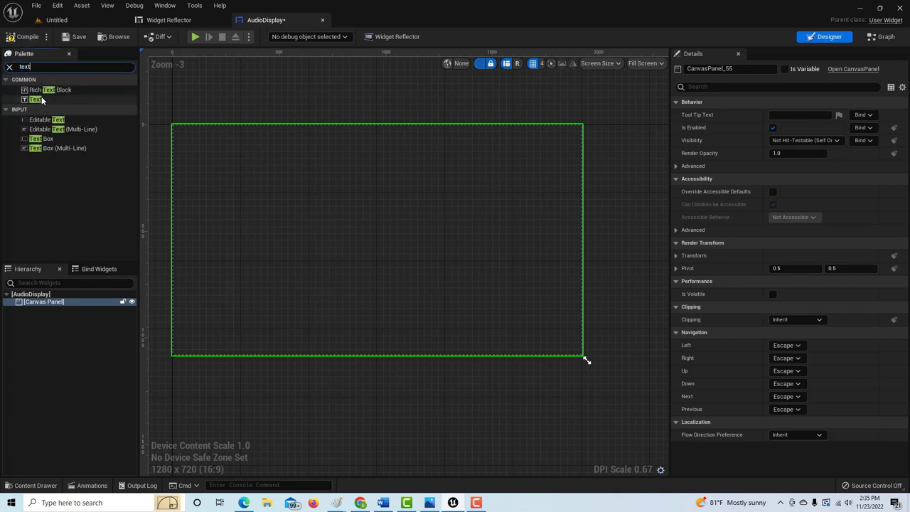
{"action": "left_click_drag", "start_coordinate": [44, 101], "coordinate": [364, 140]}
{"action": "left_click", "coordinate": [786, 230]}
{"action": "type", "text": "Audio"}
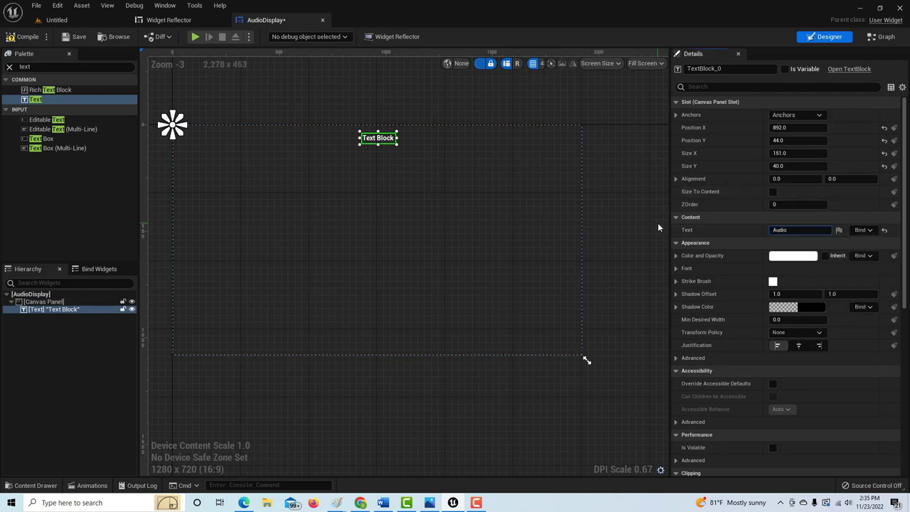
{"action": "type", "text": " Controls"}
{"action": "key", "text": "Return"}
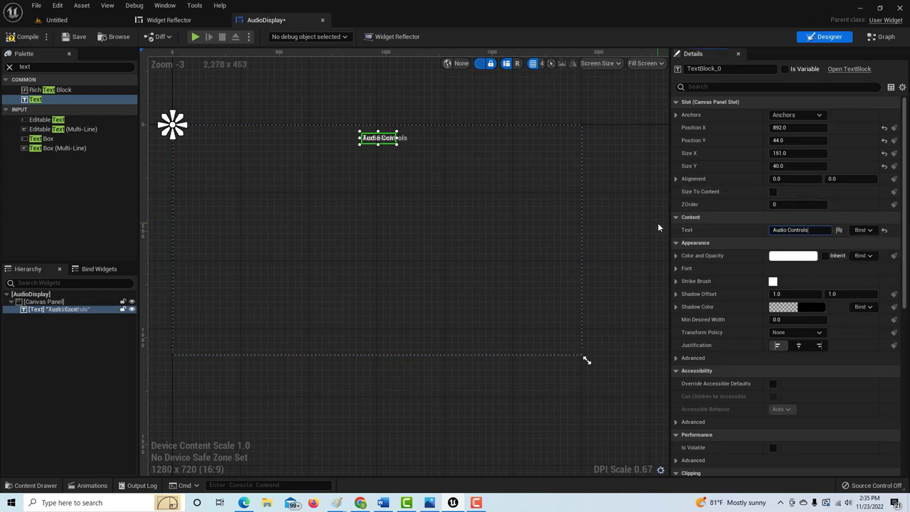